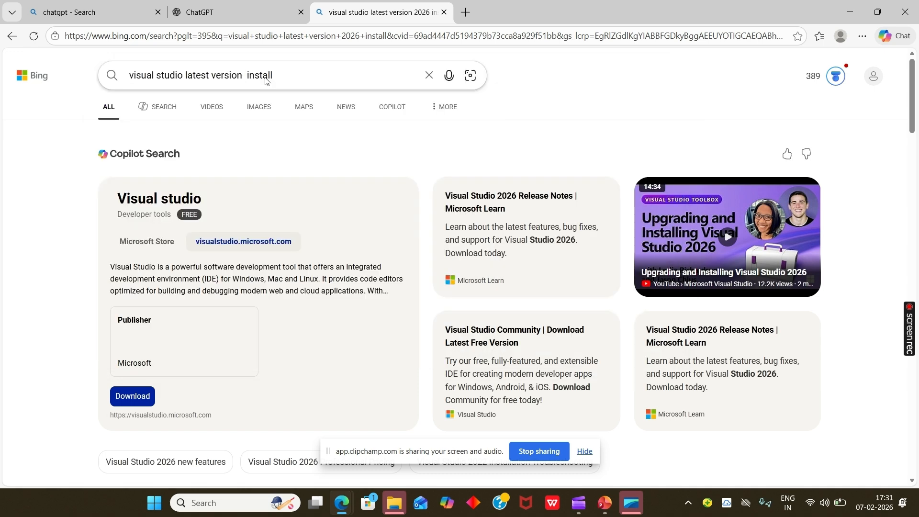
- Open the Visual Studio downloads page from the web search results and download the free Visual Studio 2026 Community installer
left_click(303, 76)
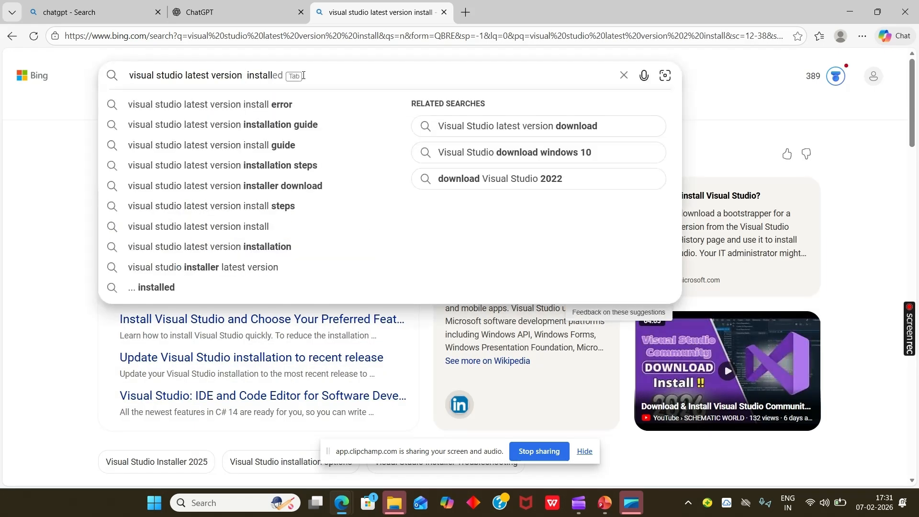
left_click(38, 212)
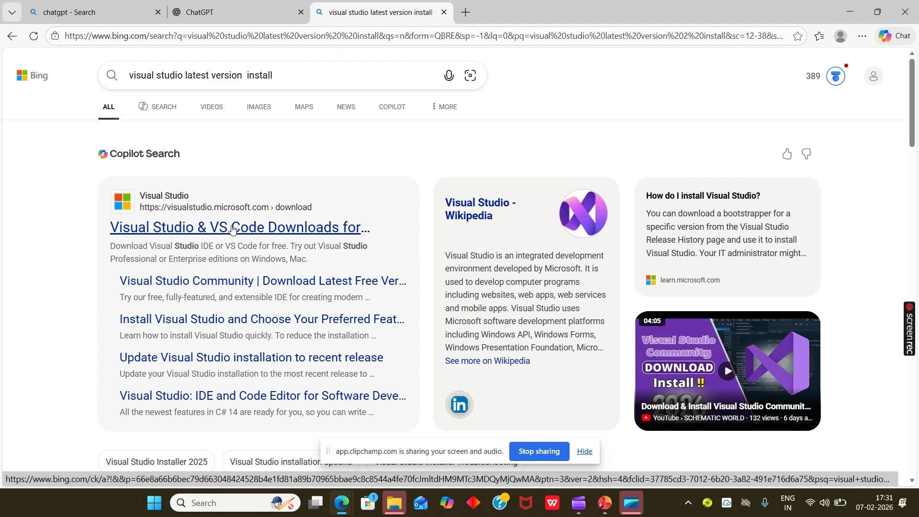
left_click(233, 228)
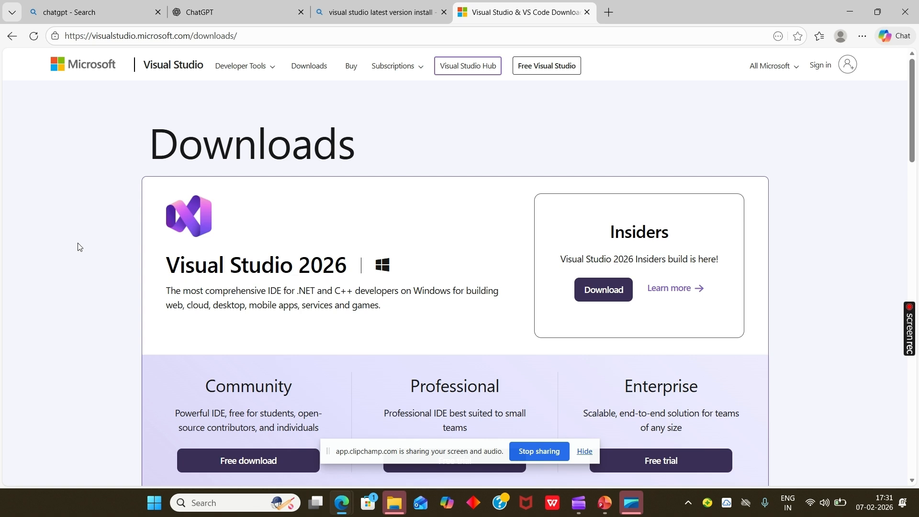
scroll(79, 247, "down", 2)
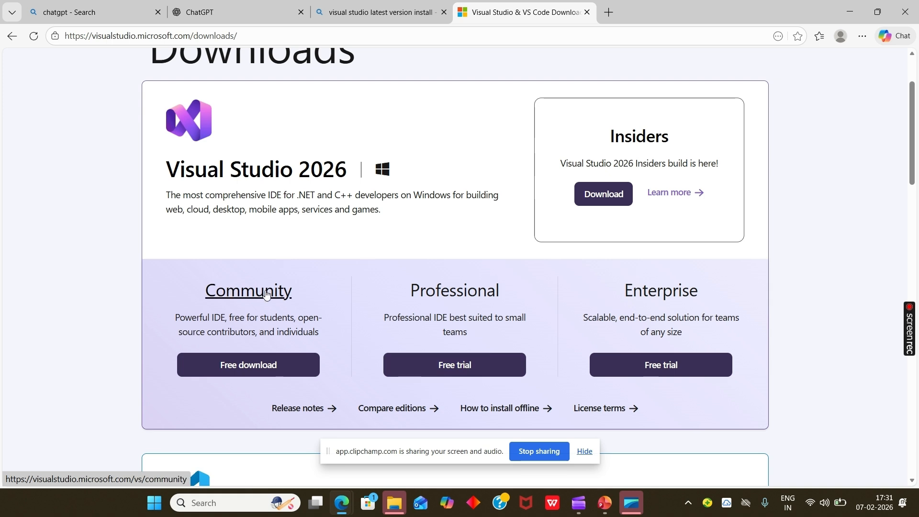
left_click(255, 373)
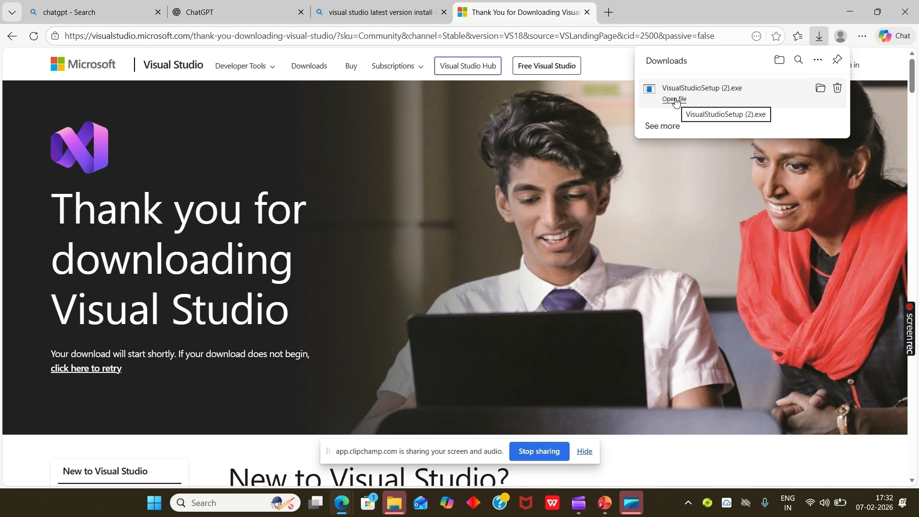
- Run VisualStudioSetup (2).exe, copy the configuration from Visual Studio Community 2022, and acknowledge the notice about unavailable packages
left_click(675, 100)
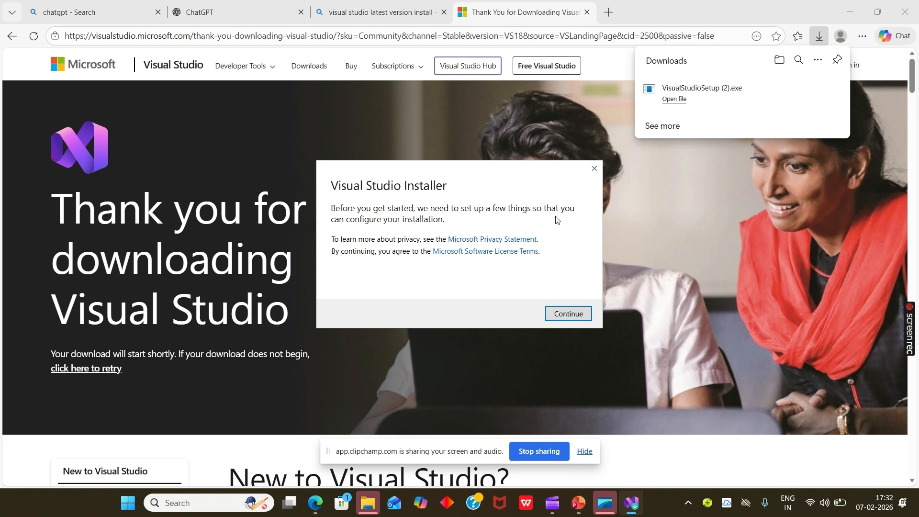
left_click(562, 313)
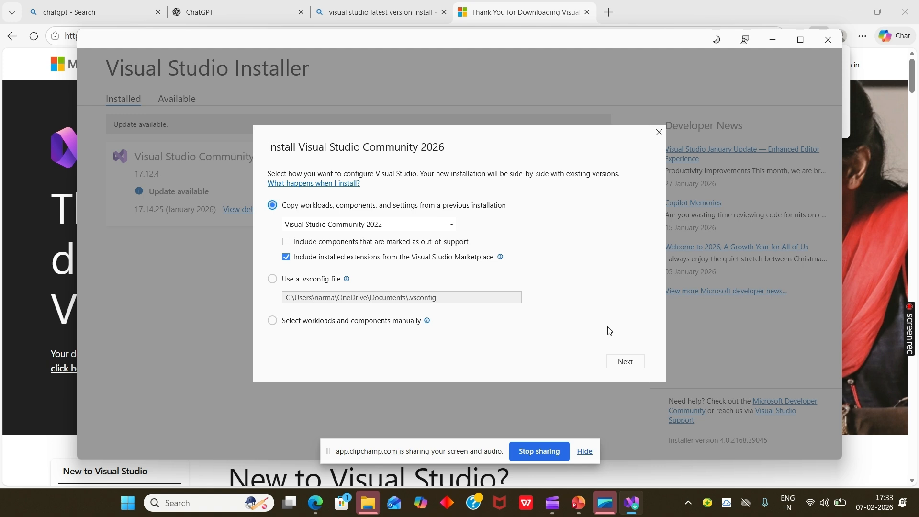
left_click(623, 362)
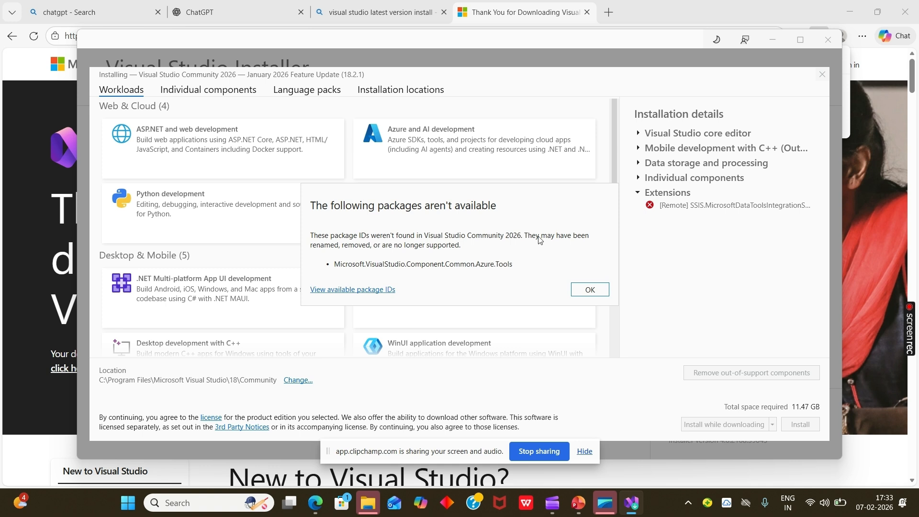
left_click(589, 290)
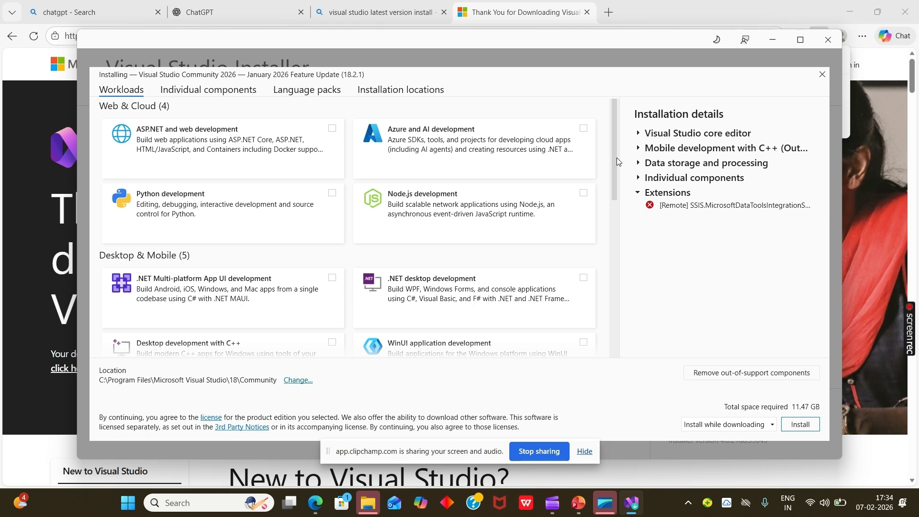
- Exclude the GitHub Copilot and Azure Data Lake and Stream Analytics options from the Data storage and processing workload
left_click_drag(615, 156, 610, 289)
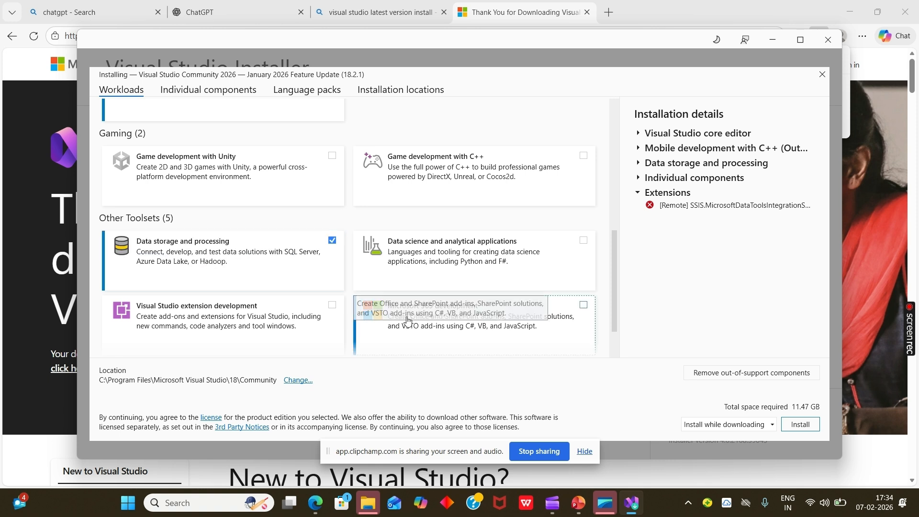
left_click(167, 254)
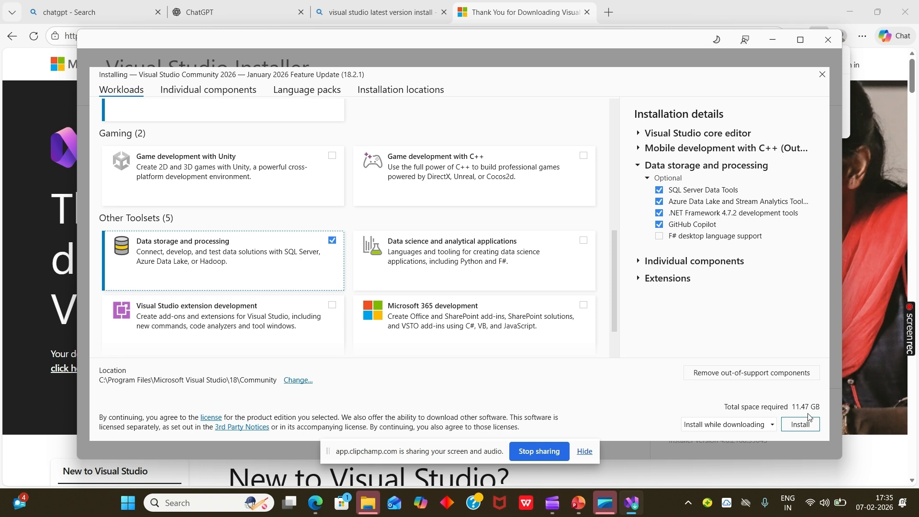
left_click(659, 224)
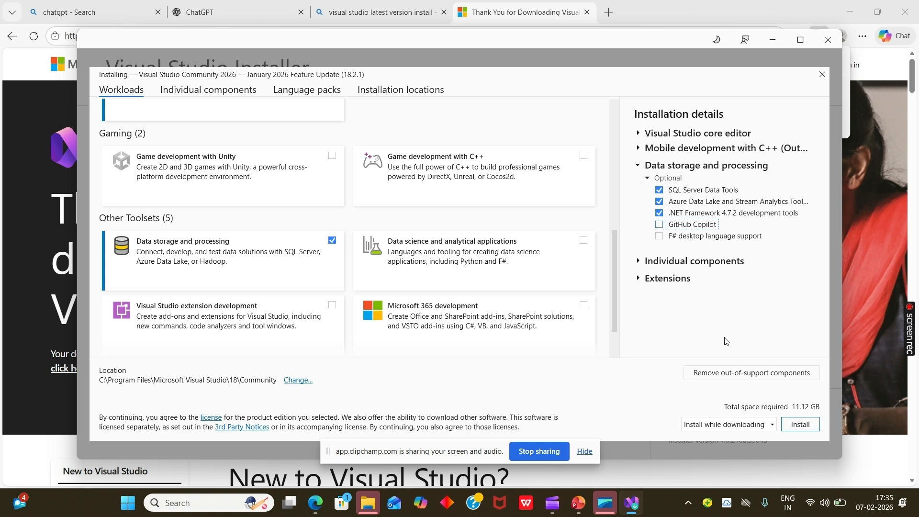
mouse_move(663, 207)
left_click(665, 203)
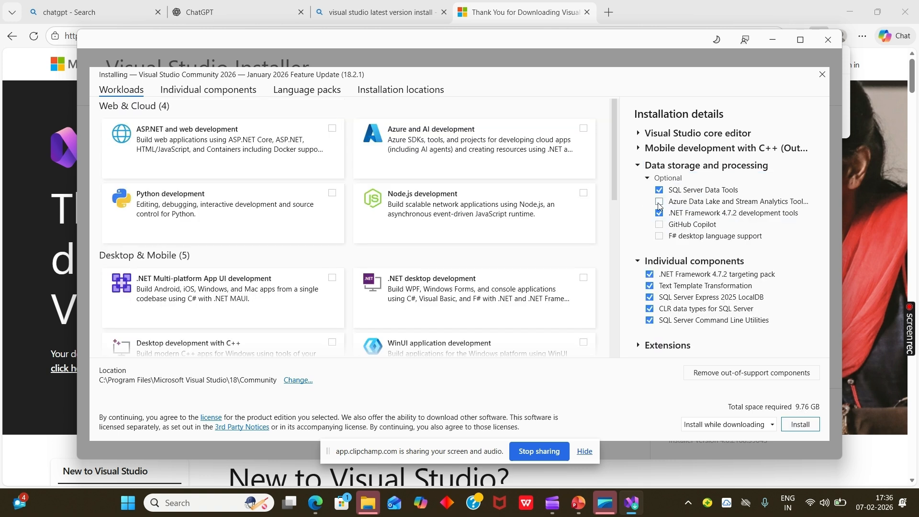
- Deselect the out-of-support Mobile development with C++ workload and start installing Visual Studio Community 2026
scroll(616, 173, "down", 1)
left_click_drag(616, 182, 613, 221)
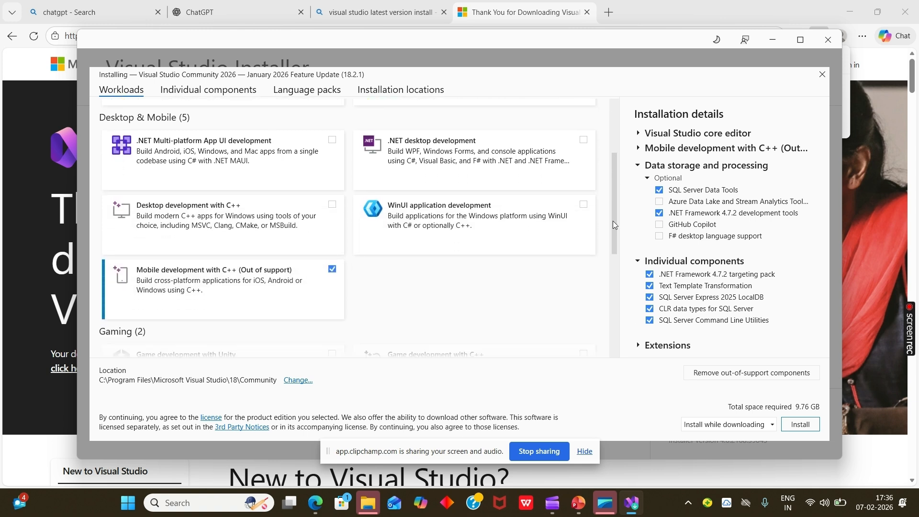
left_click(332, 267)
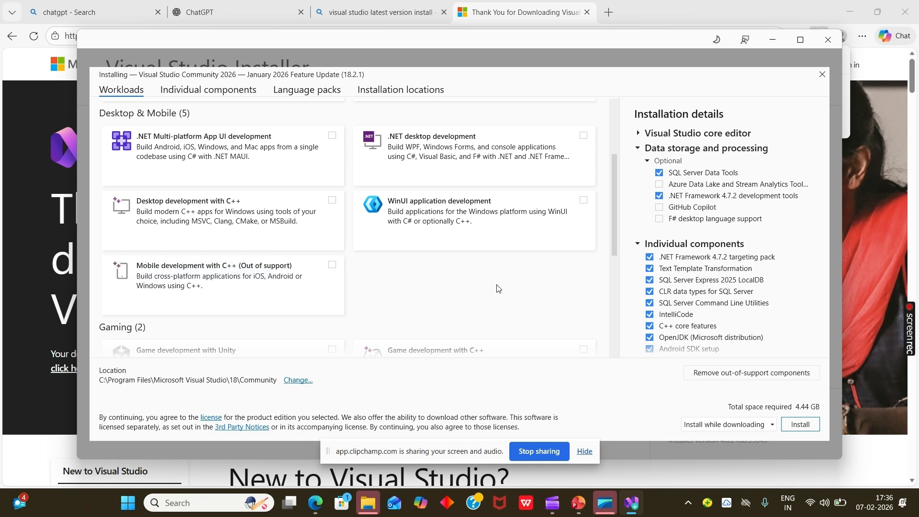
left_click_drag(615, 202, 614, 244)
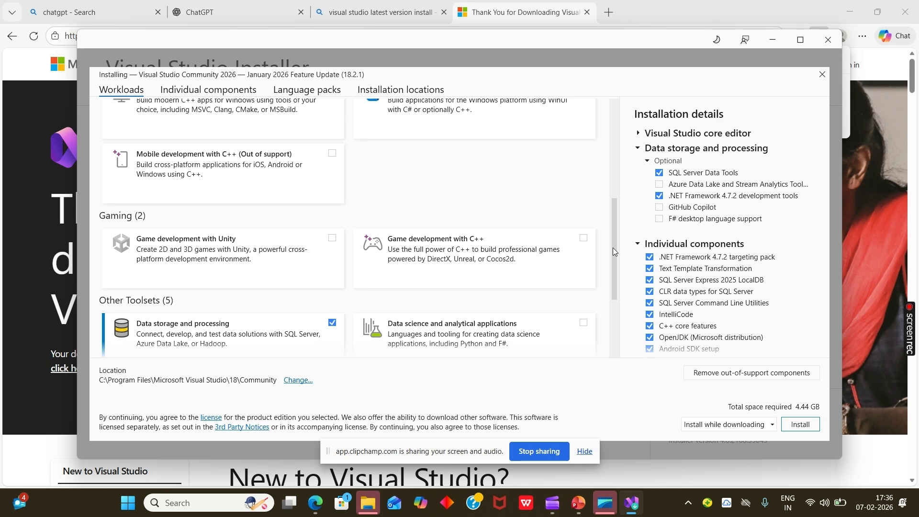
left_click_drag(613, 248, 627, 132)
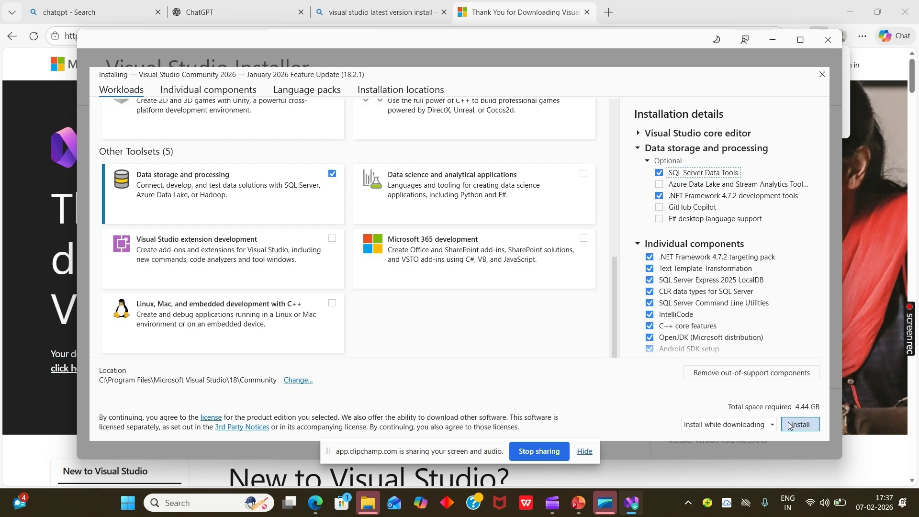
left_click(790, 426)
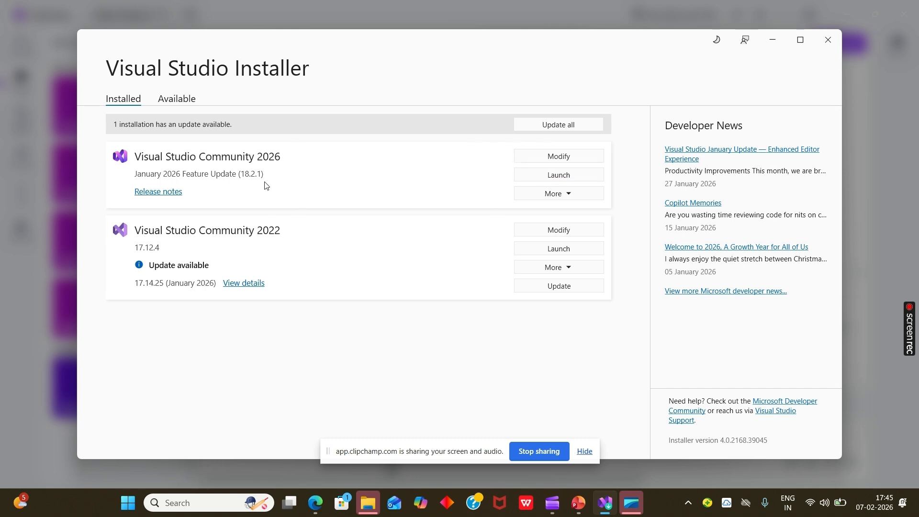
- Launch Visual Studio Community 2026, skip signing in, and start it with General development settings and the Dark theme
left_click(571, 174)
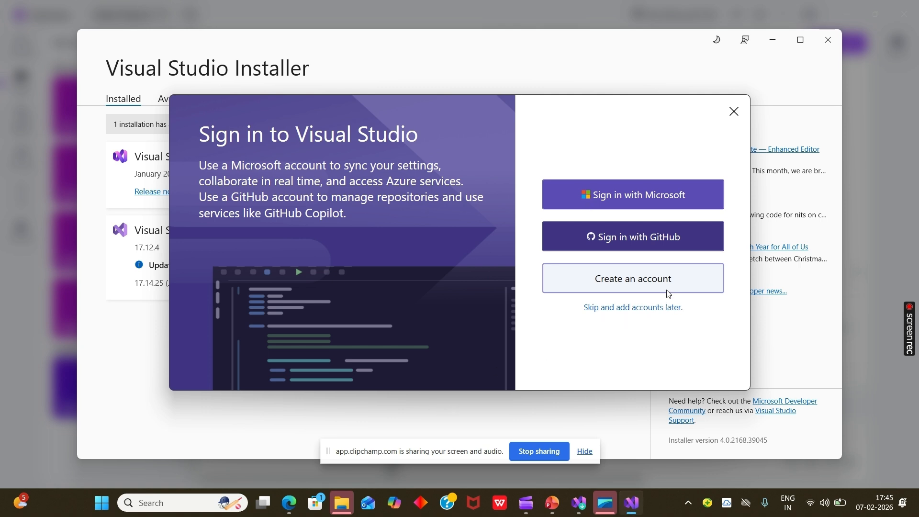
left_click(616, 310)
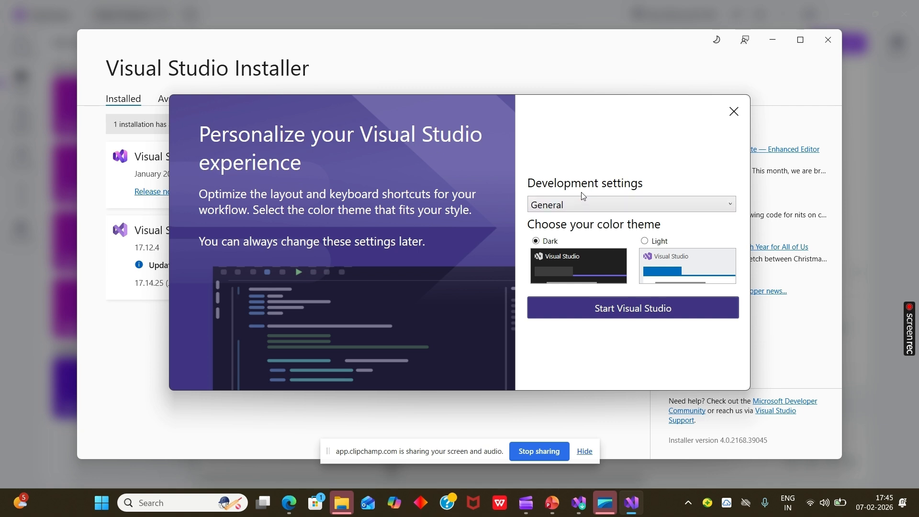
left_click(576, 311)
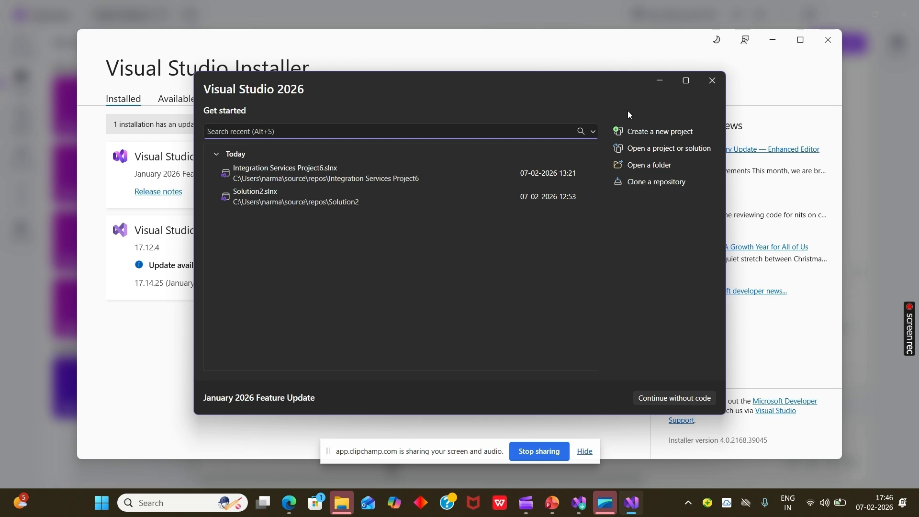
- Begin a new project and search the project templates for "ssis"
left_click(642, 135)
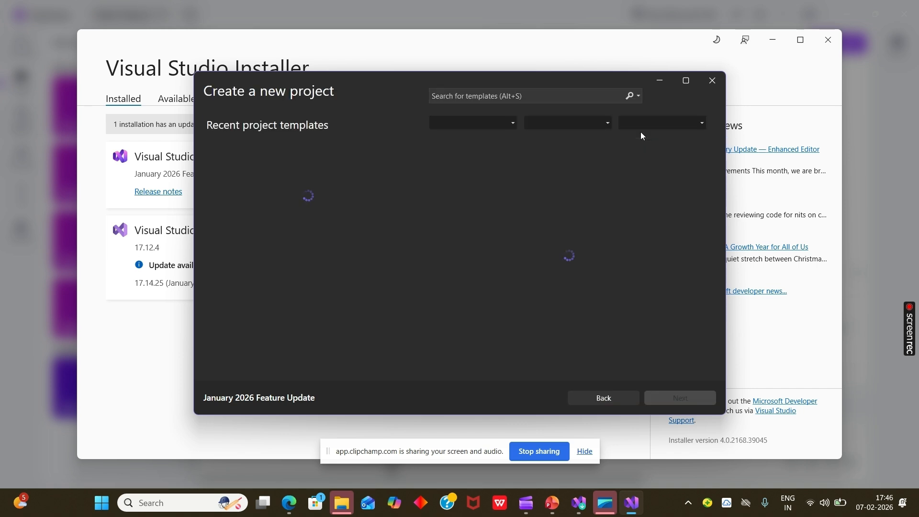
left_click(480, 94)
type("ssis")
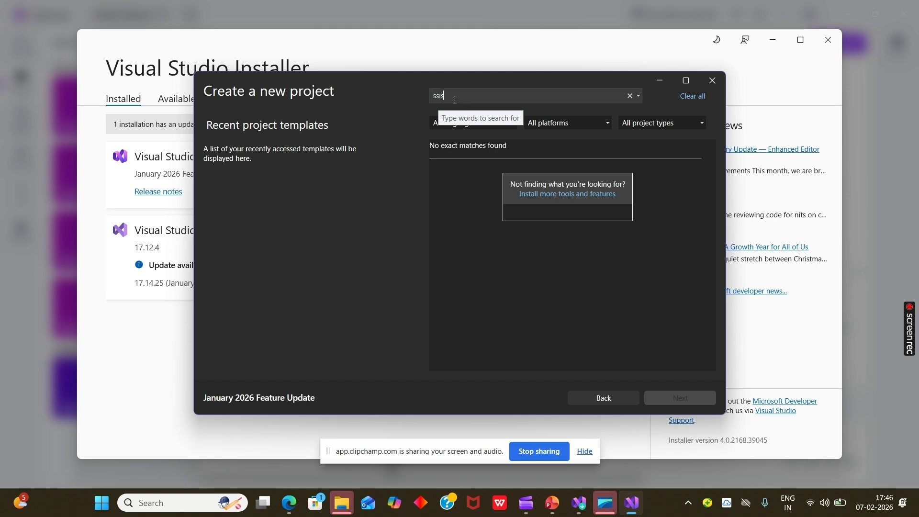
- Shorten the template search to "s" and create a Blank Solution with the default name and location
key("BackSpace")
key("BackSpace")
key("BackSpace")
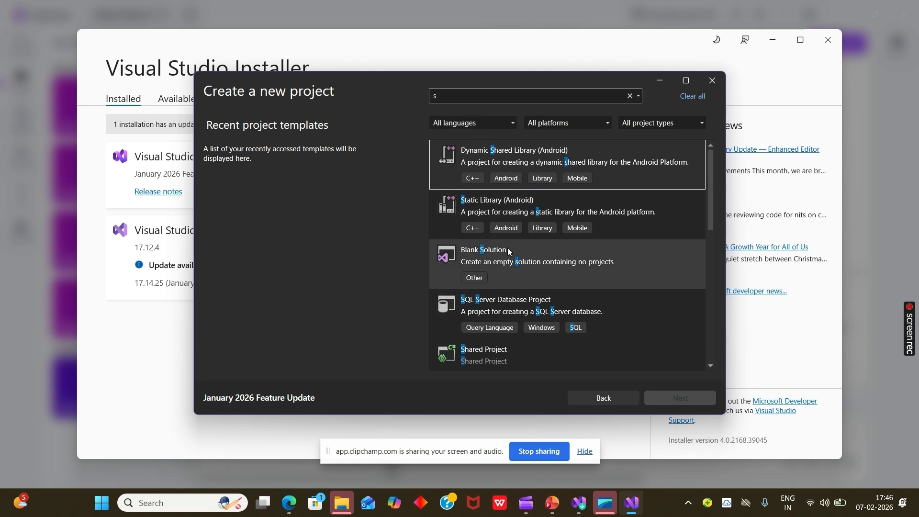
left_click(496, 254)
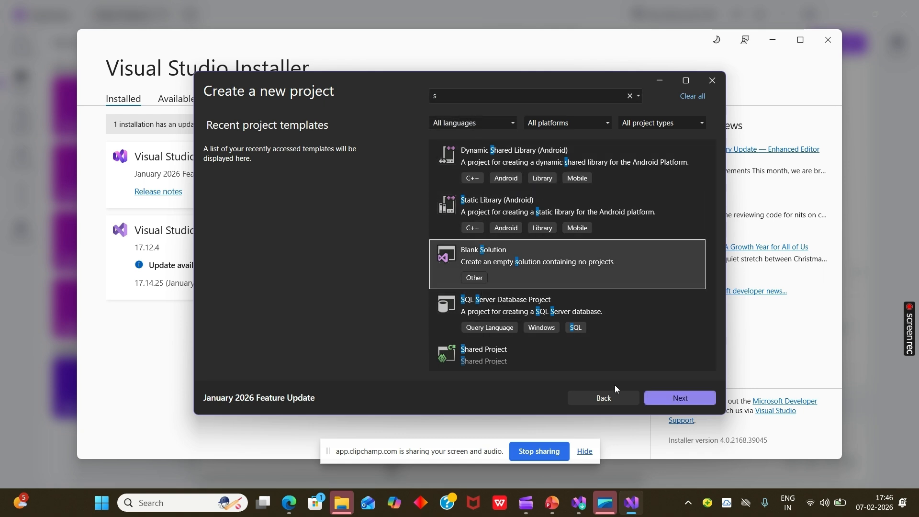
left_click(673, 398)
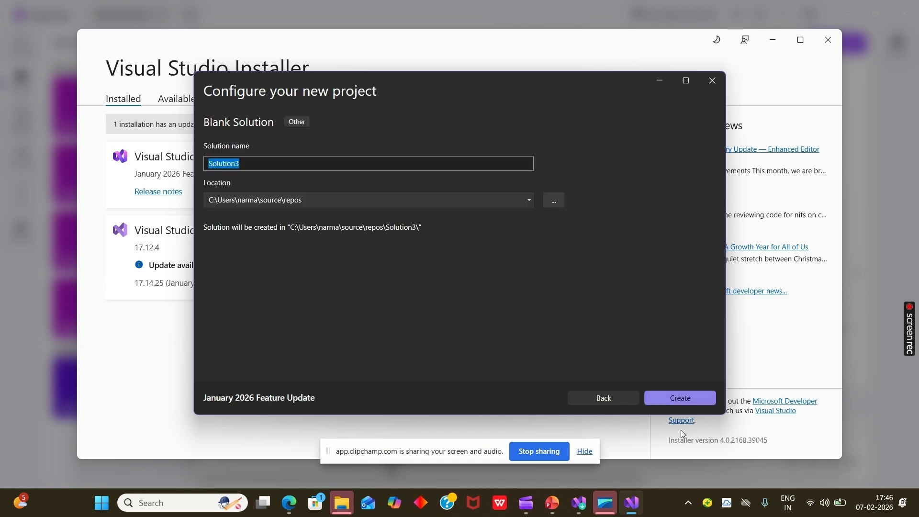
left_click(674, 401)
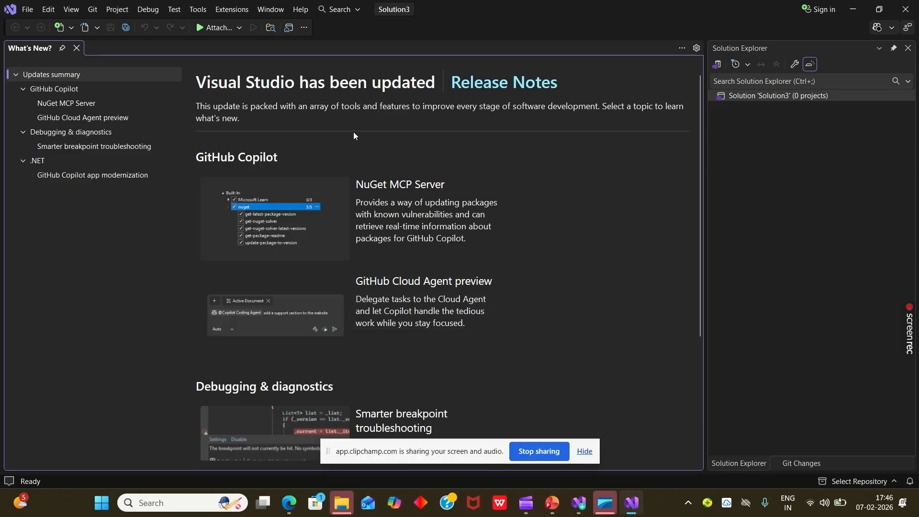
- Find the SQL Server Integration Services Projects 2022+ extension by searching the Extension Manager for "ssis", and request its installation
left_click(243, 14)
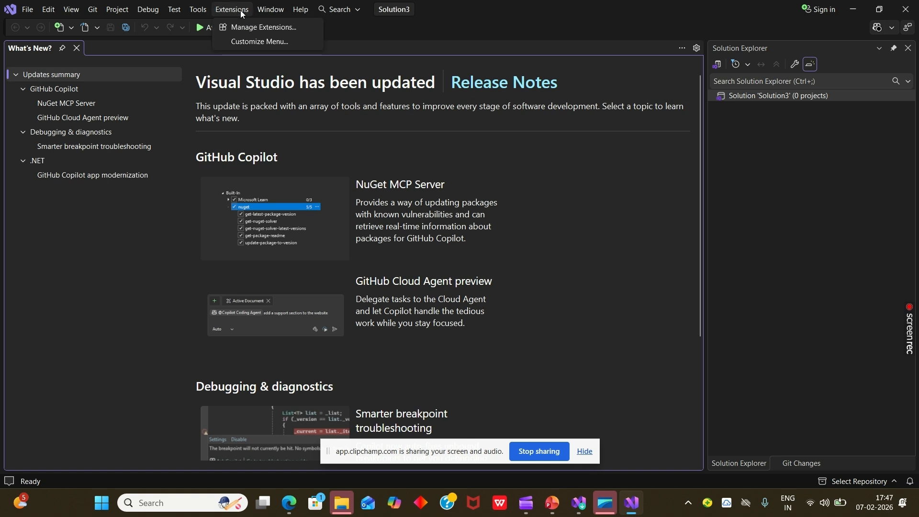
left_click(250, 31)
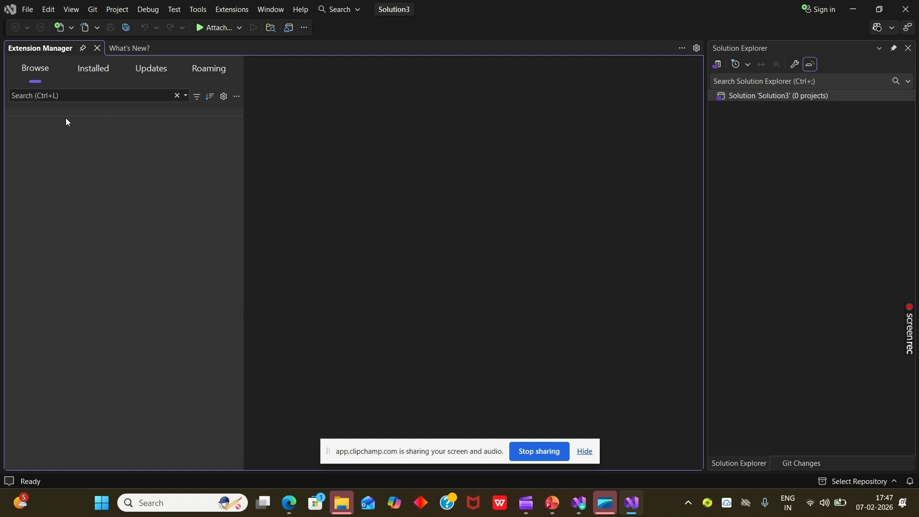
left_click(45, 99)
type("ssis")
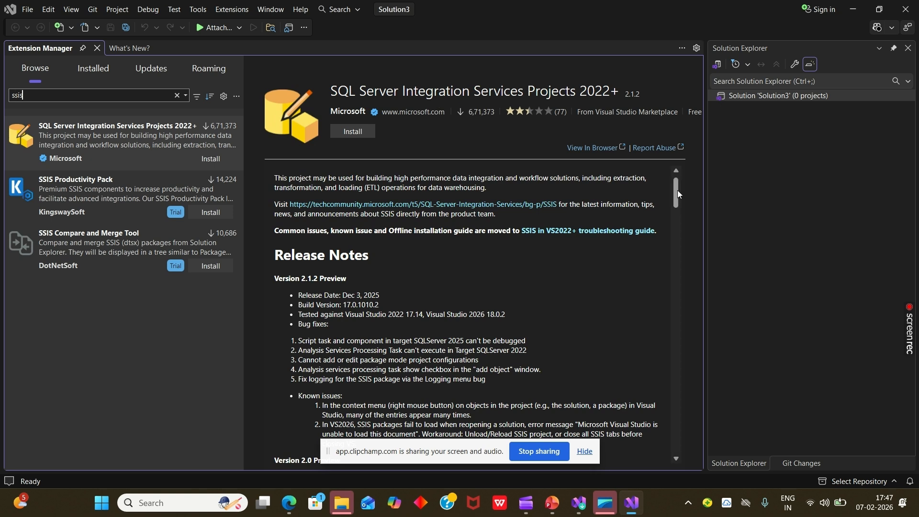
left_click(352, 136)
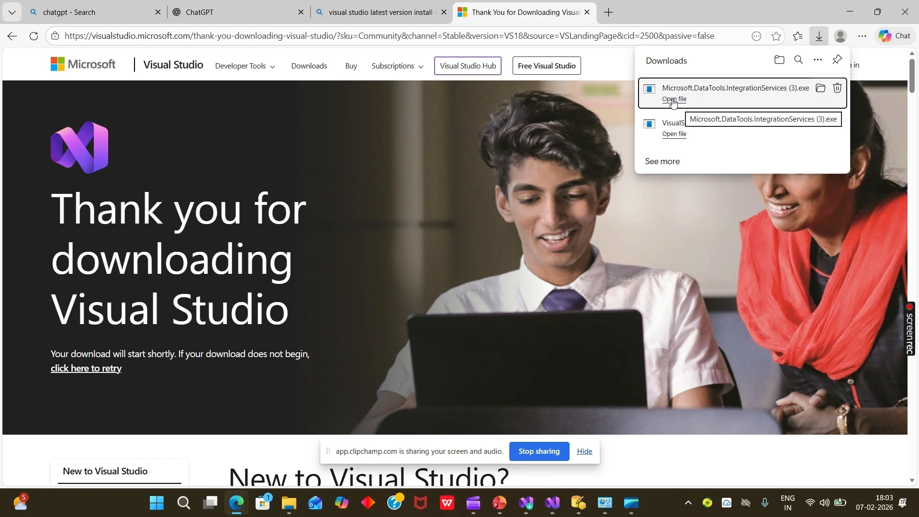
- Run Microsoft.DataTools.IntegrationServices (3).exe in English (United States) and try to install it to Visual Studio Community 2026
left_click(674, 100)
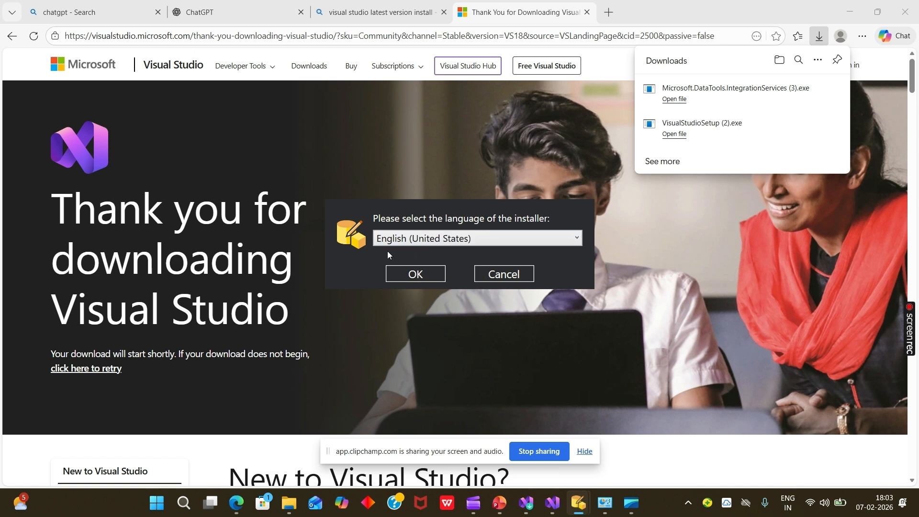
left_click(404, 275)
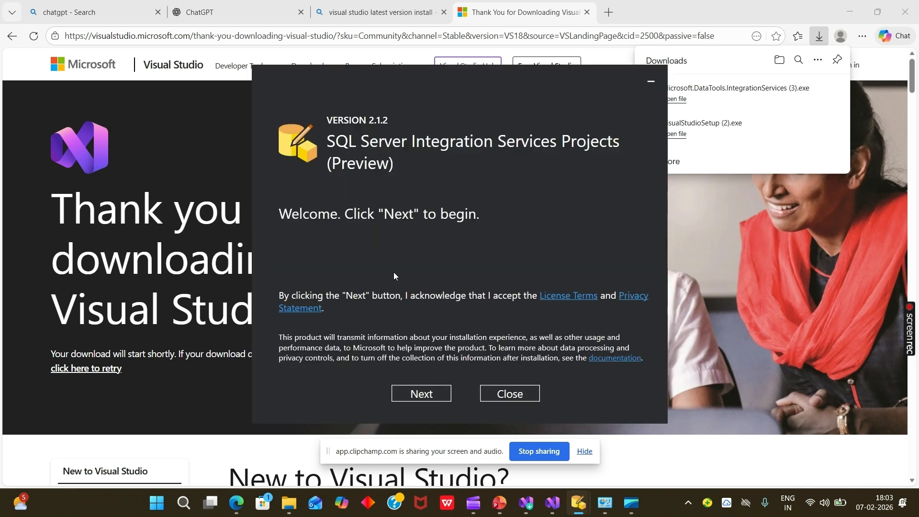
left_click(418, 395)
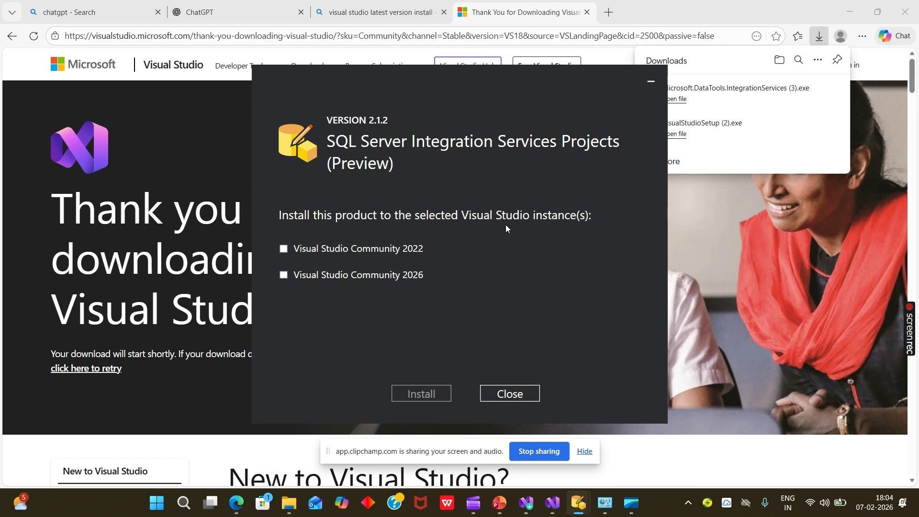
left_click(283, 276)
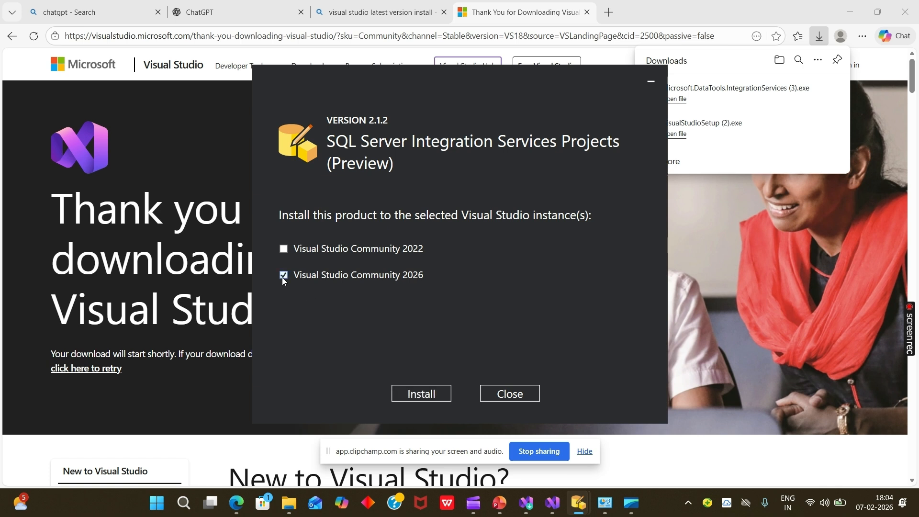
left_click(429, 396)
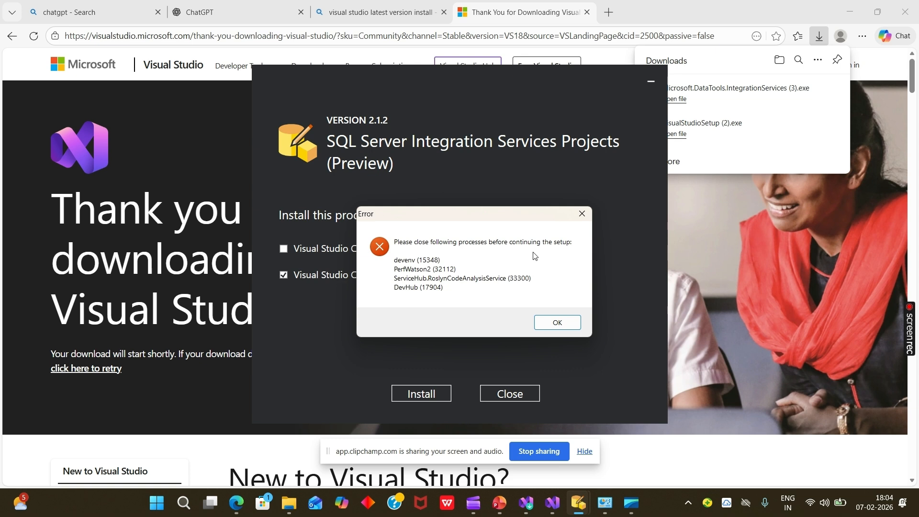
- Close the Visual Studio Installer and the Visual Studio window that has Solution3 open
mouse_move(530, 506)
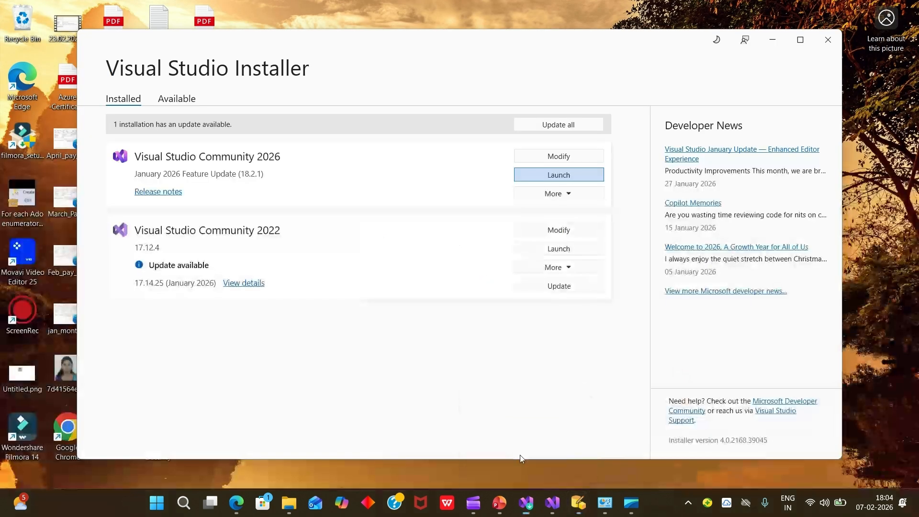
left_click(521, 454)
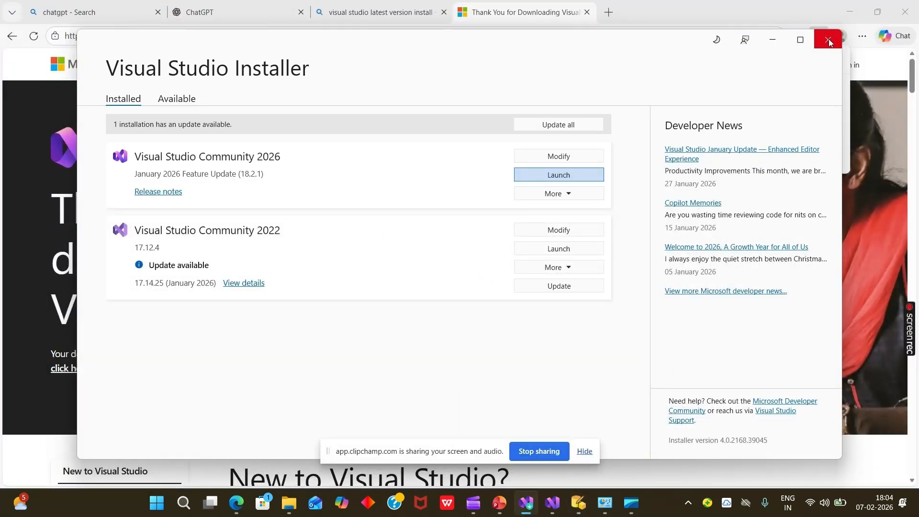
left_click(829, 39)
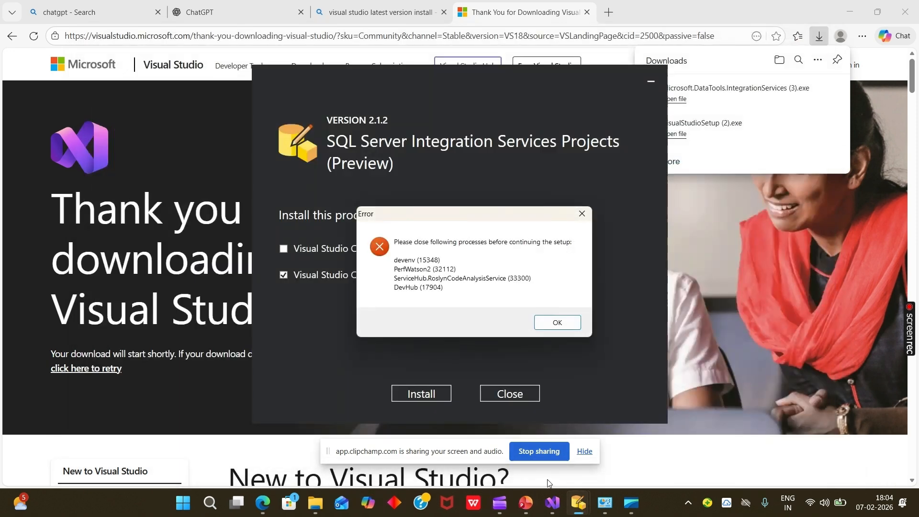
mouse_move(551, 498)
left_click(542, 449)
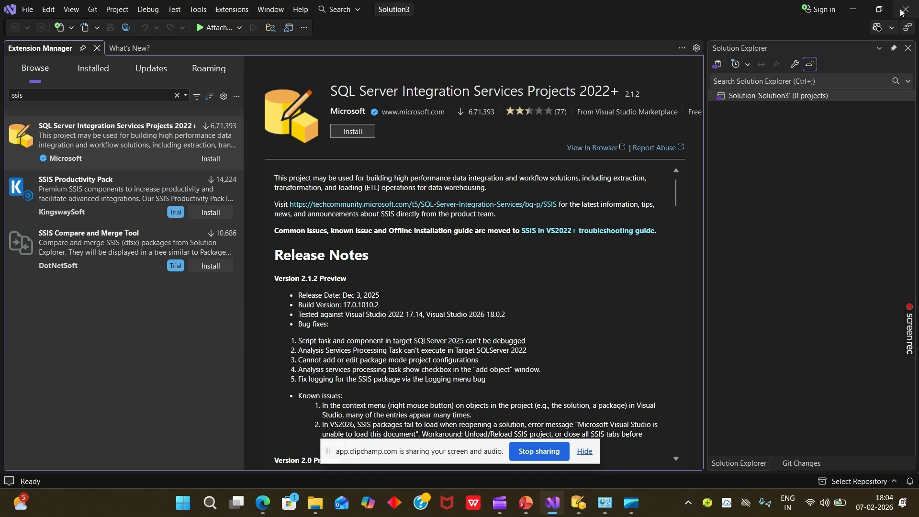
key("alt+Tab")
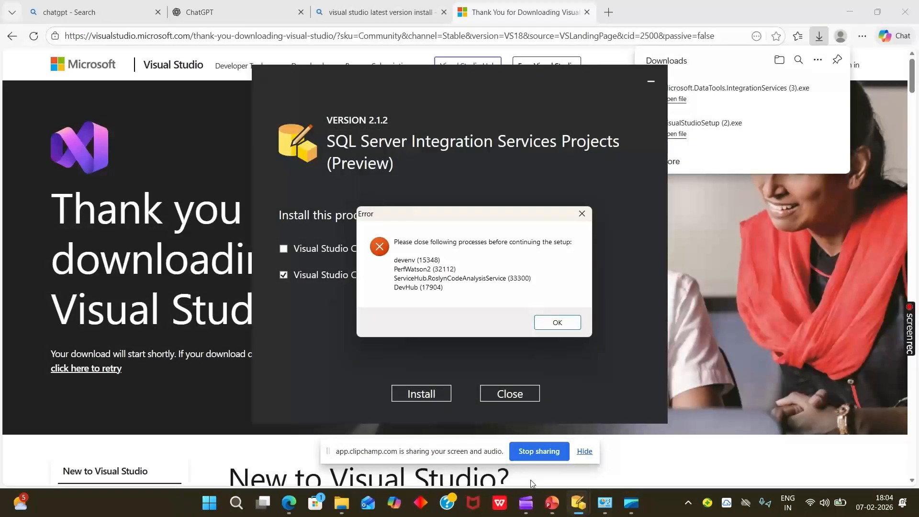
- Dismiss the setup error and try again to install SQL Server Integration Services Projects to Visual Studio Community 2026
mouse_move(576, 503)
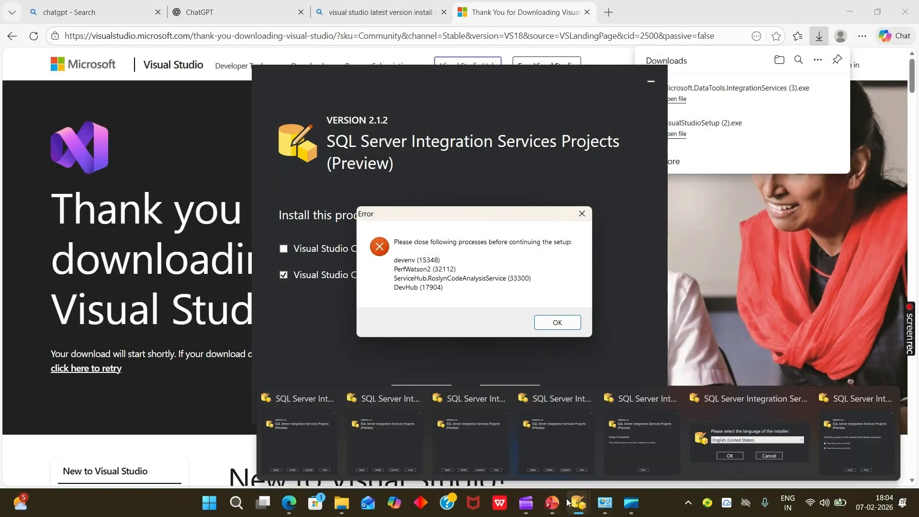
left_click(627, 507)
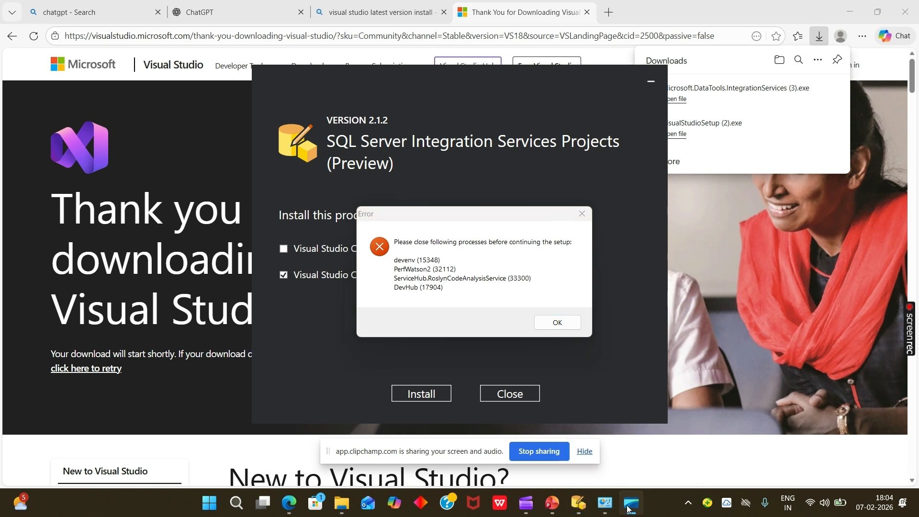
left_click(554, 323)
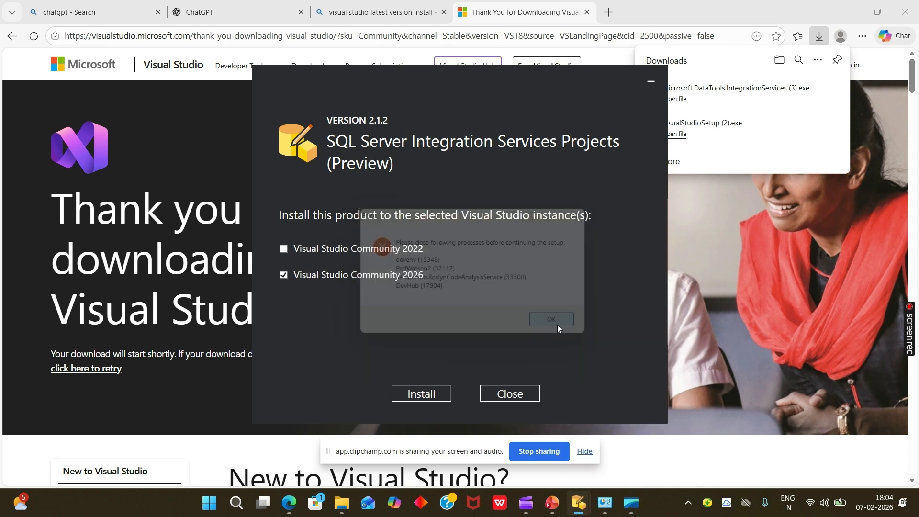
left_click(427, 395)
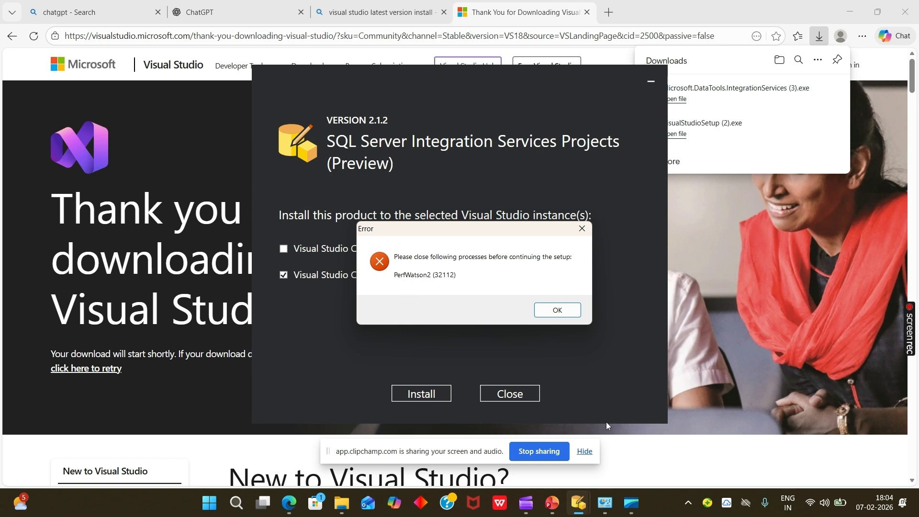
- Open Task Manager, filter the processes by "perf" and end the PerfWatson2.exe background process
key("super")
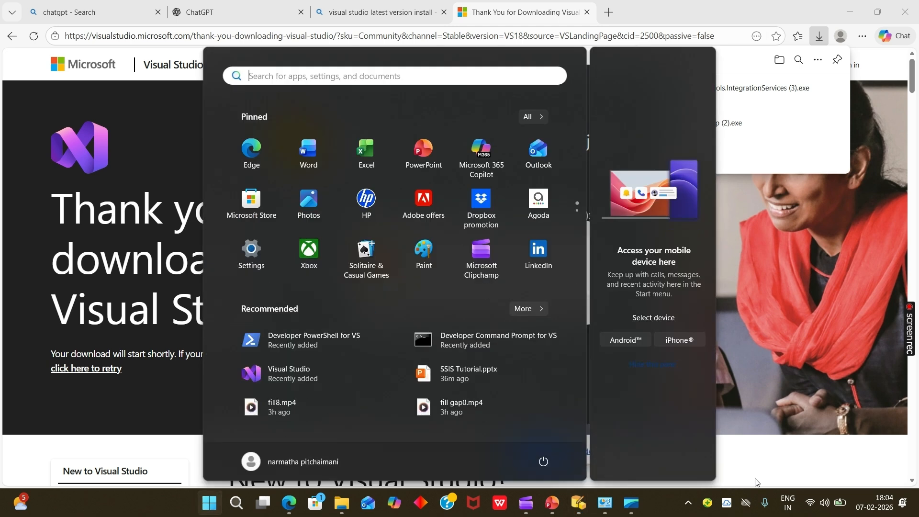
type("ta")
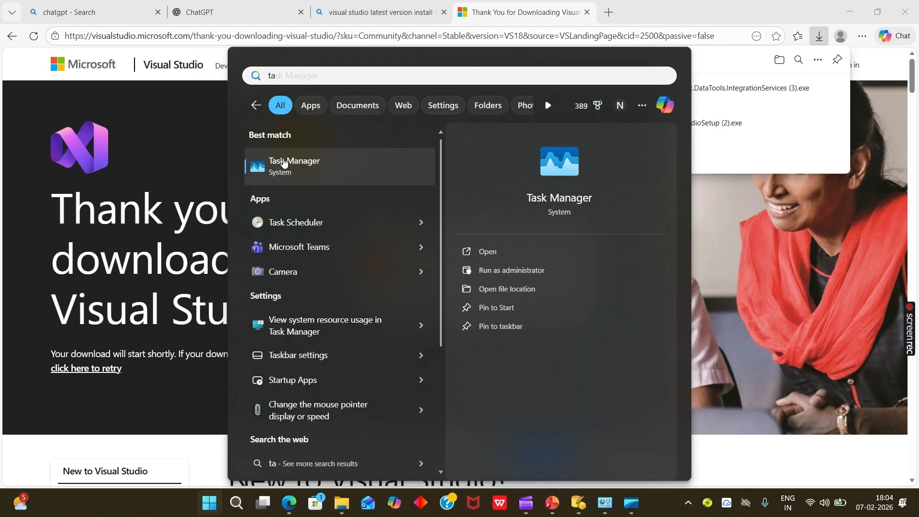
key("Return")
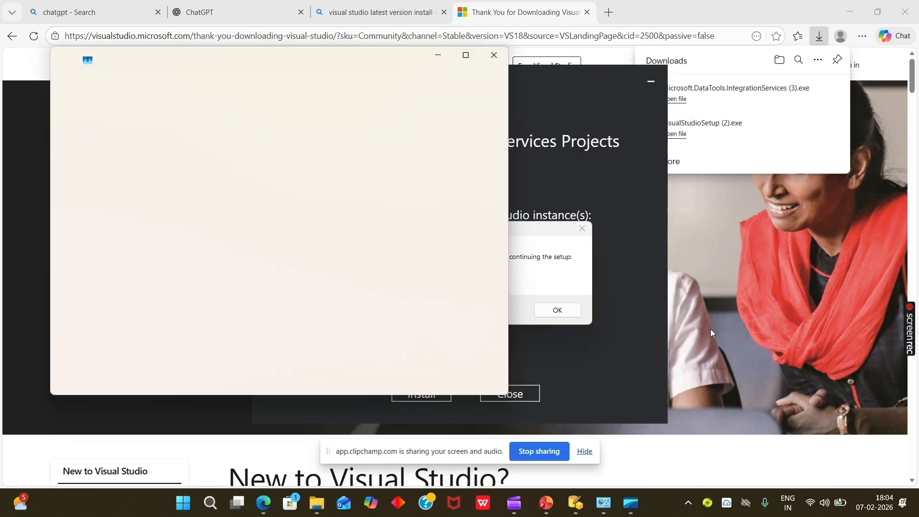
left_click(538, 276)
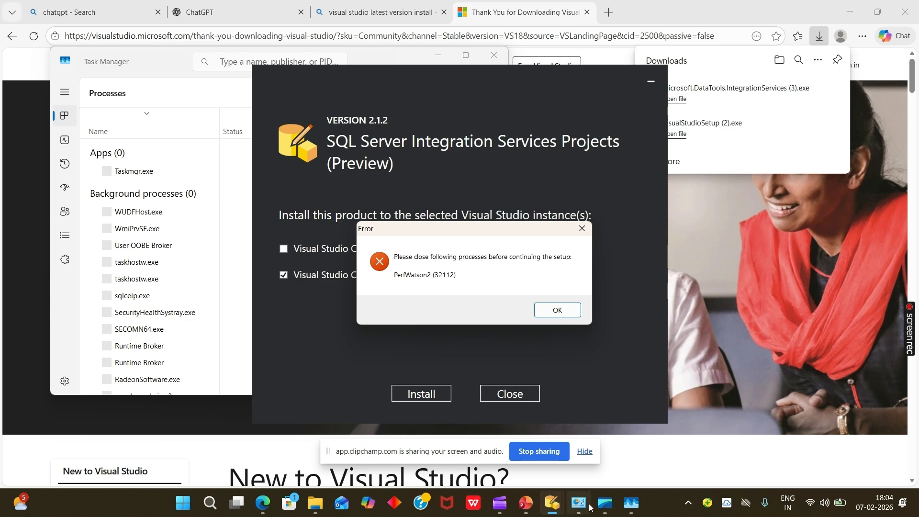
left_click(626, 507)
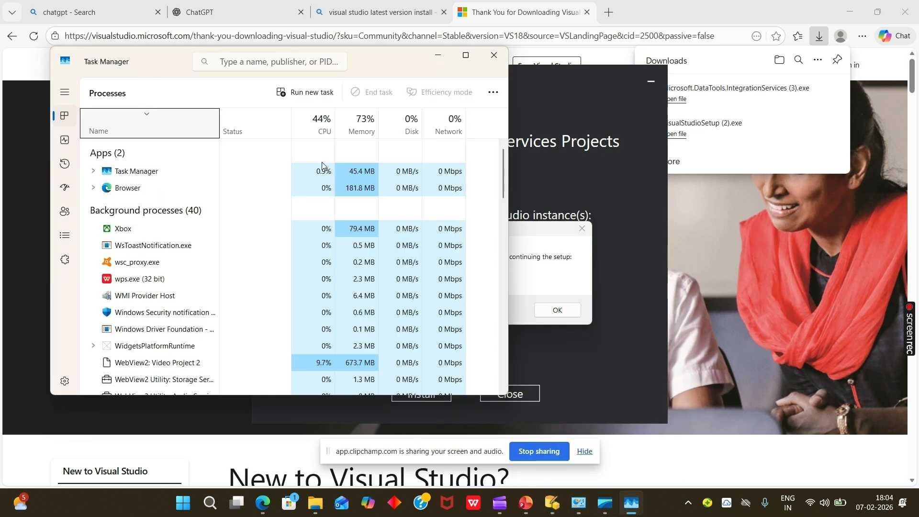
left_click(263, 61)
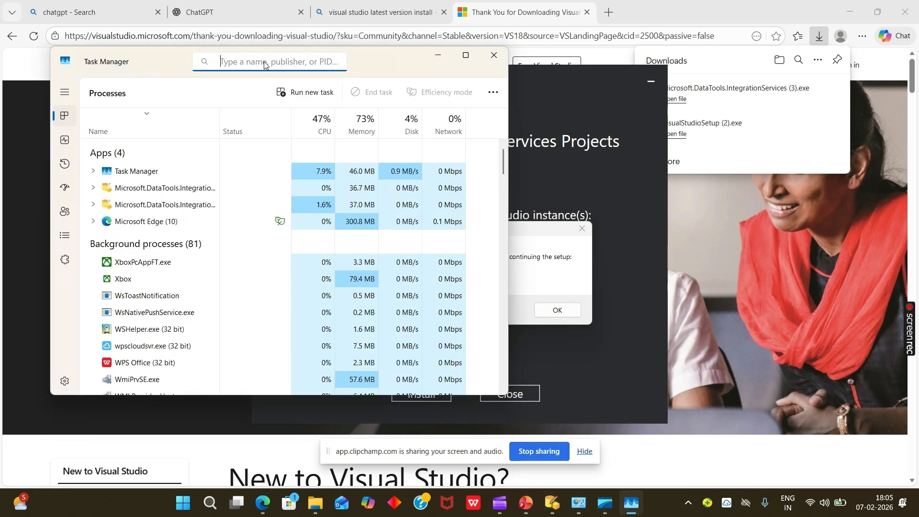
type("perf")
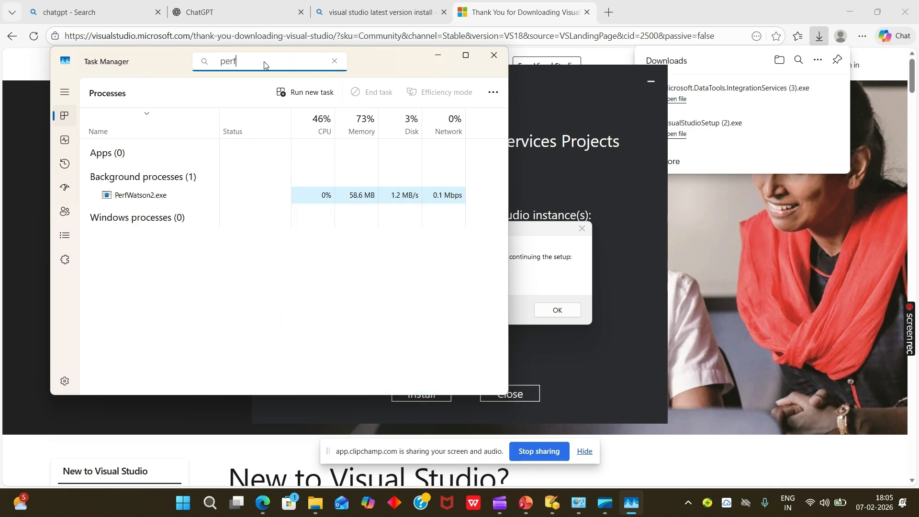
left_click(141, 201)
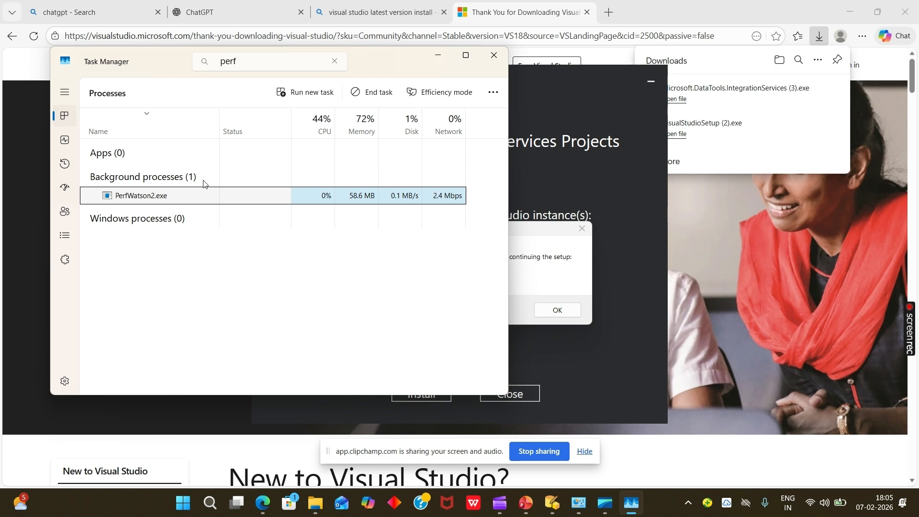
left_click(361, 95)
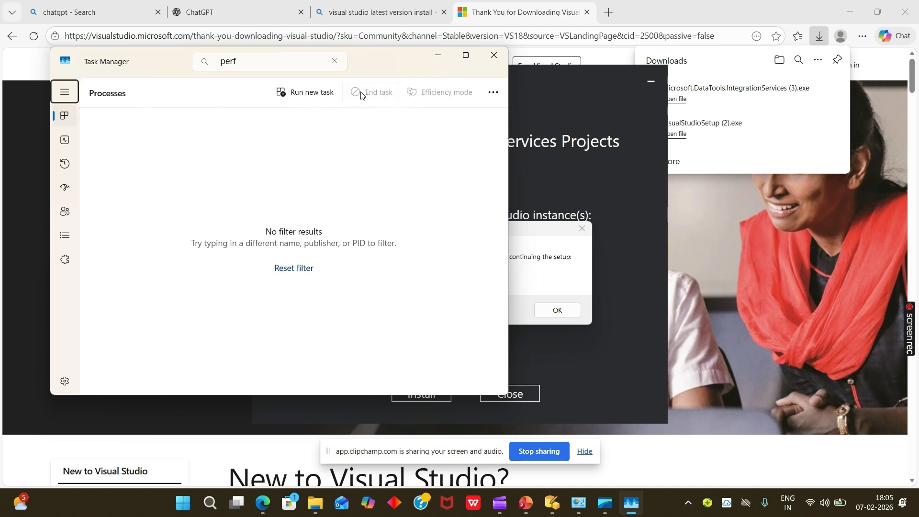
- Dismiss the setup error, install SQL Server Integration Services Projects to Visual Studio Community 2026 only, and close the completed setup
left_click(623, 283)
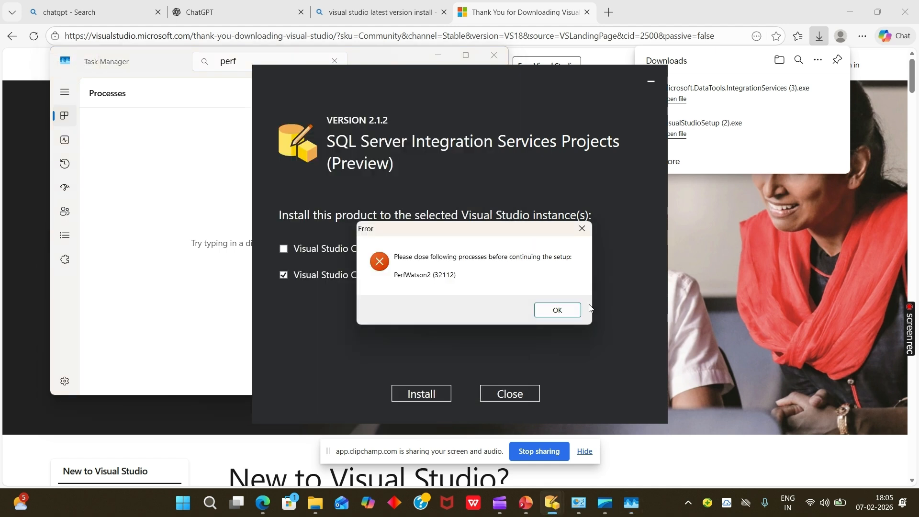
left_click(558, 310)
left_click(320, 277)
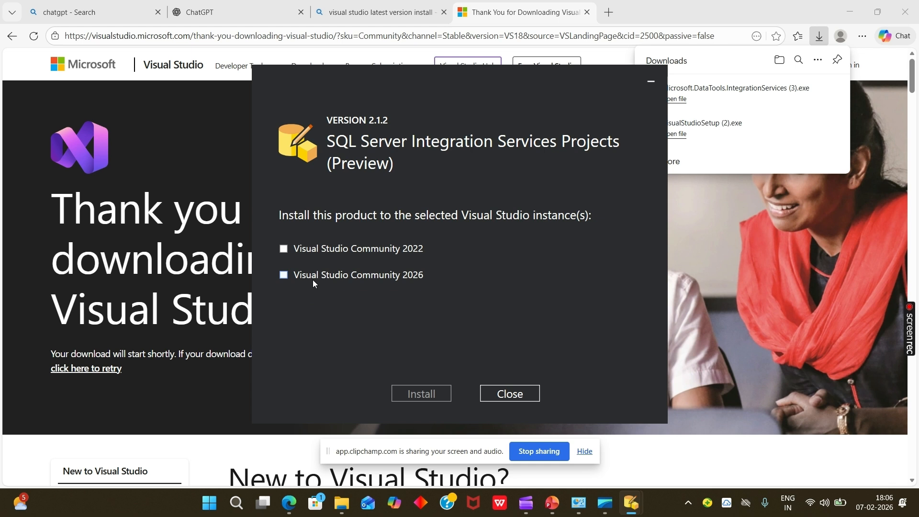
left_click(313, 281)
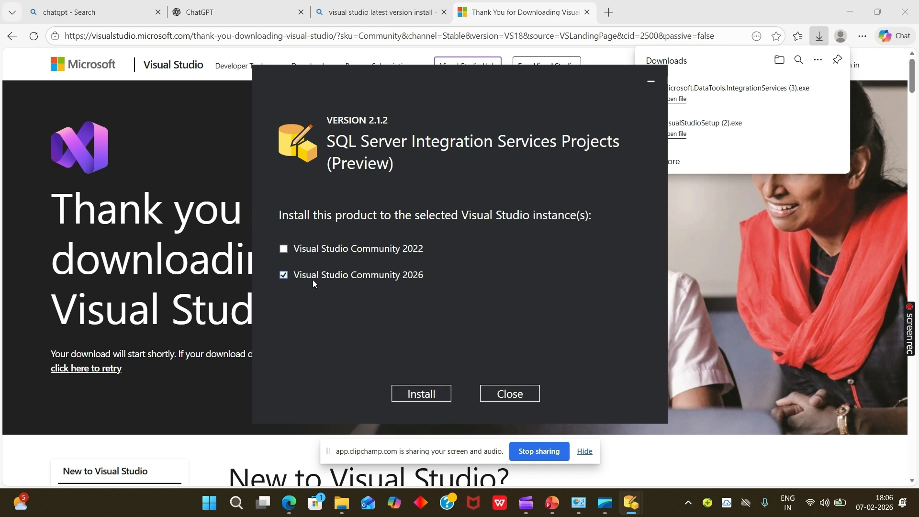
left_click(432, 393)
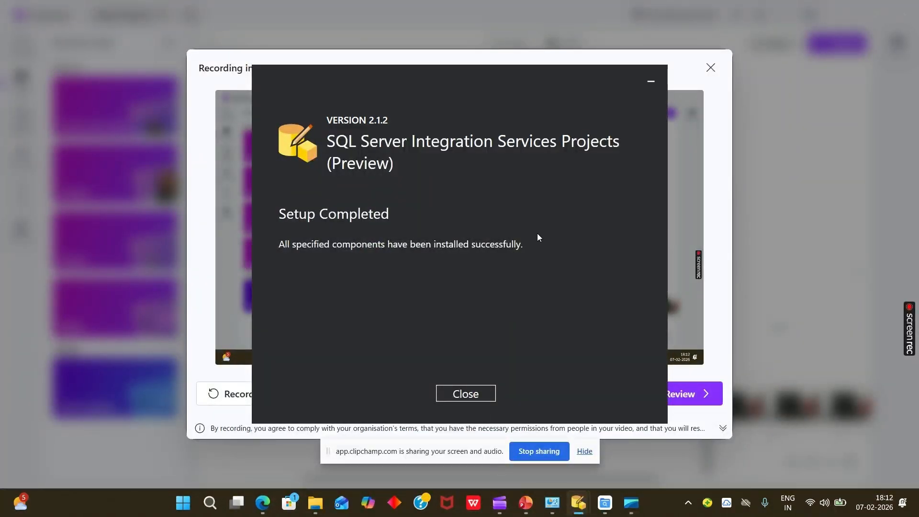
left_click(463, 400)
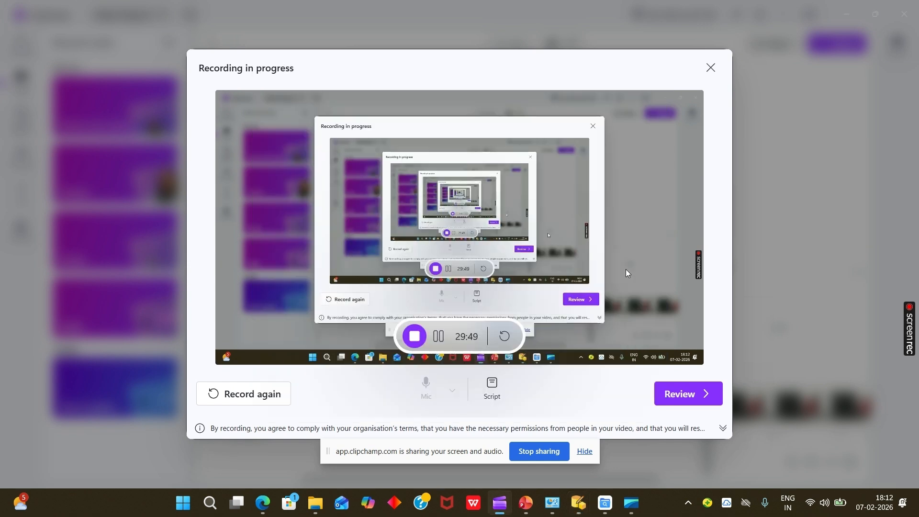
- Search the installed apps for "visu" and launch Visual Studio 2026 to its start window
mouse_move(577, 507)
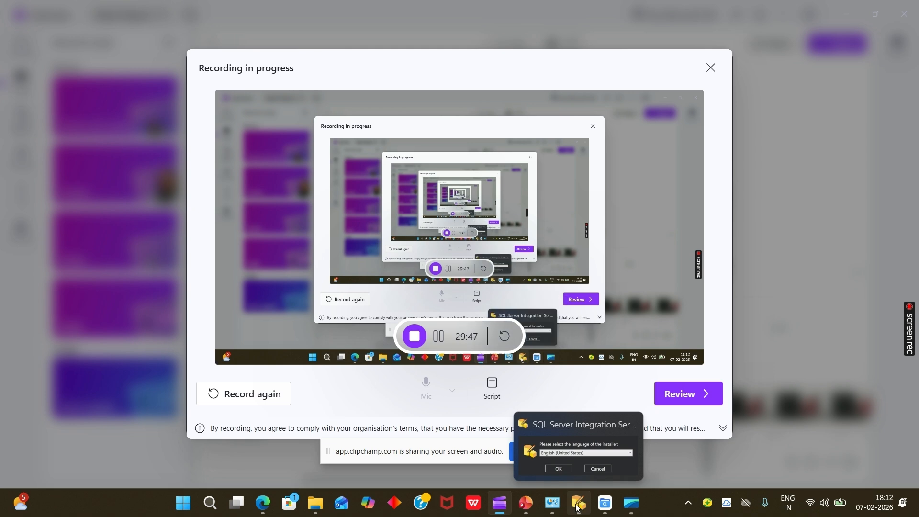
key("super")
type("vi")
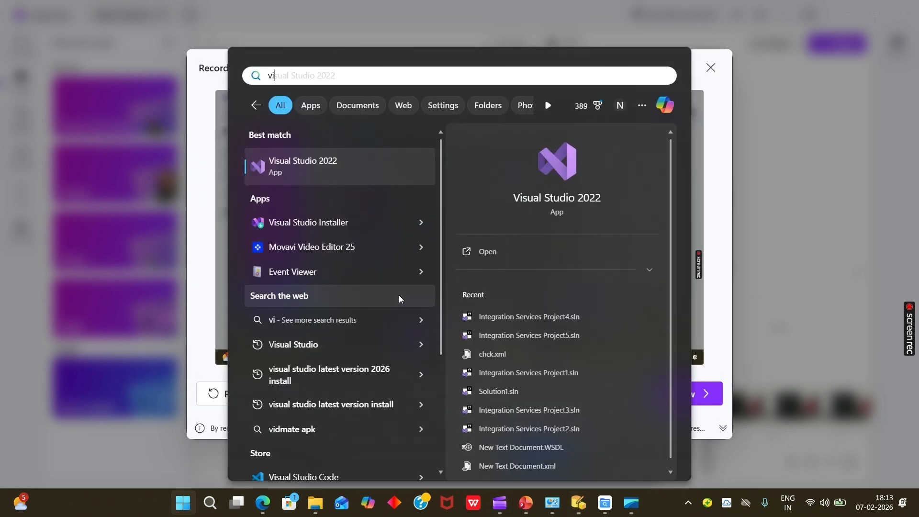
type("su")
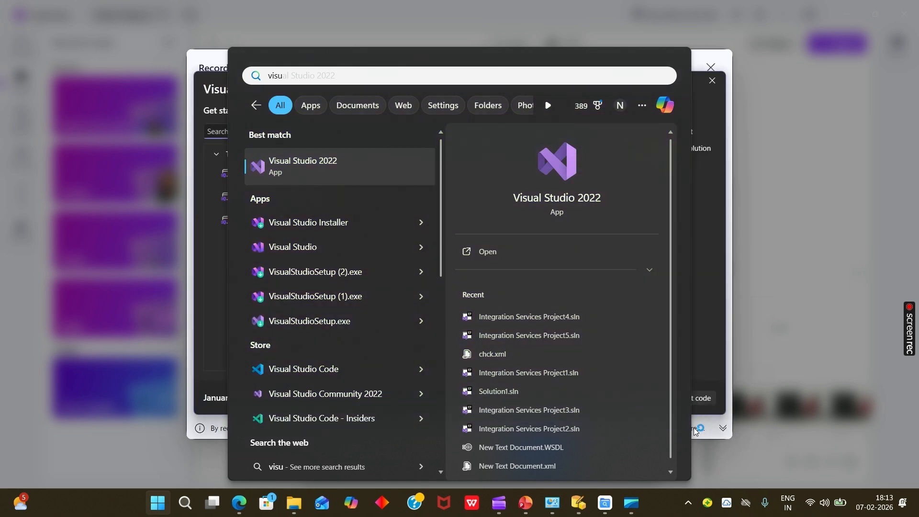
left_click(711, 248)
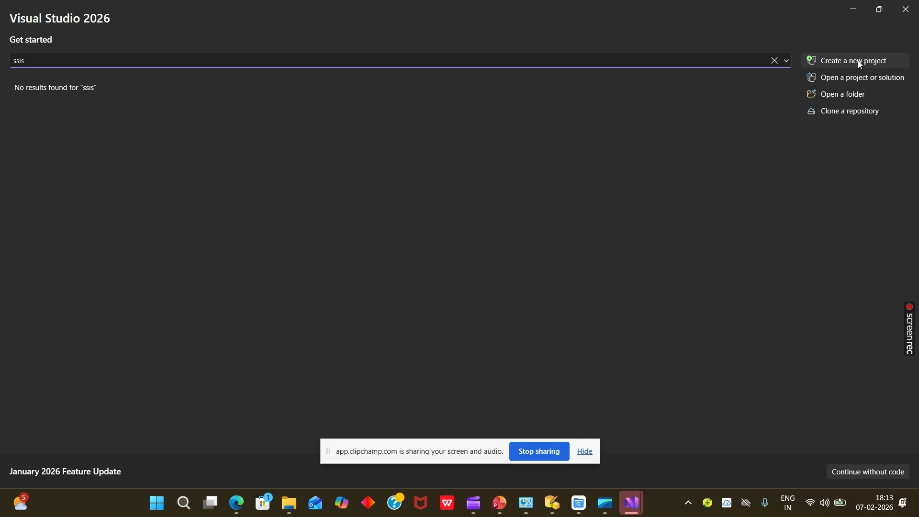
- Create a new Integration Services Project found by searching the templates for "ssis", keeping the default name and location
left_click(859, 61)
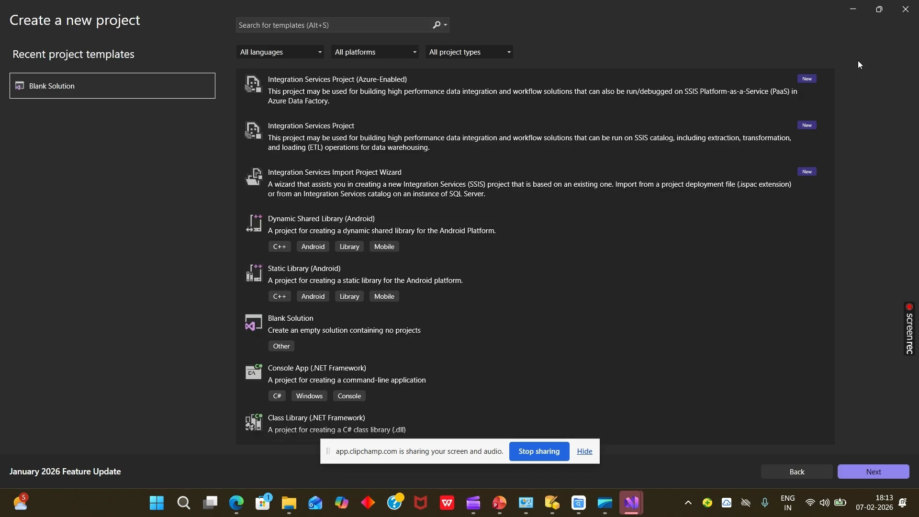
left_click(277, 30)
type("ssis")
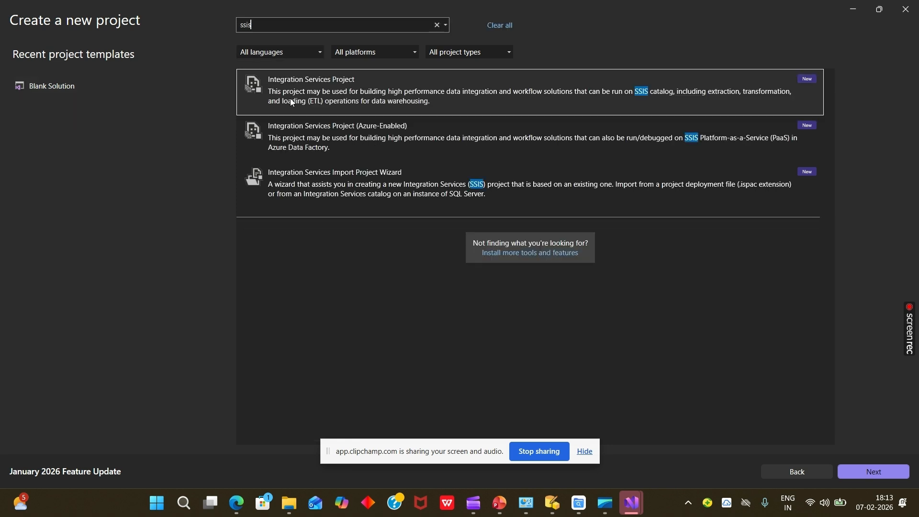
left_click(293, 101)
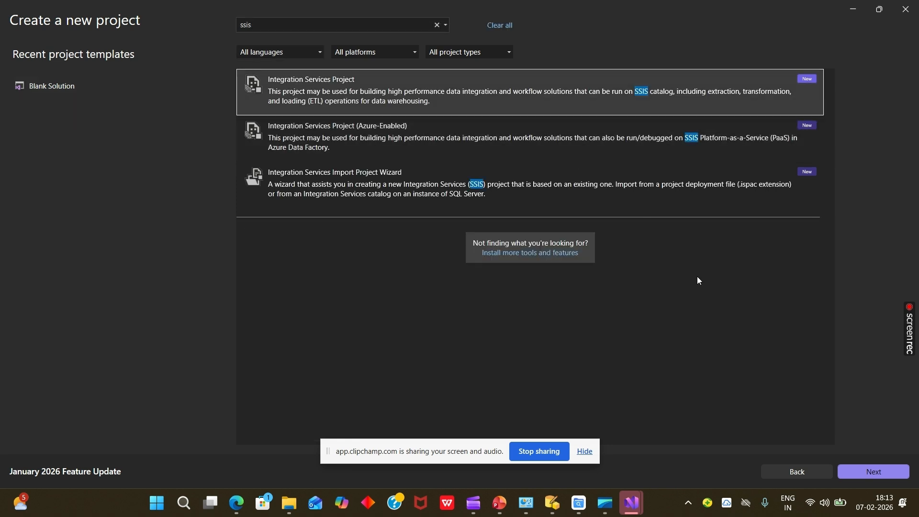
left_click(872, 470)
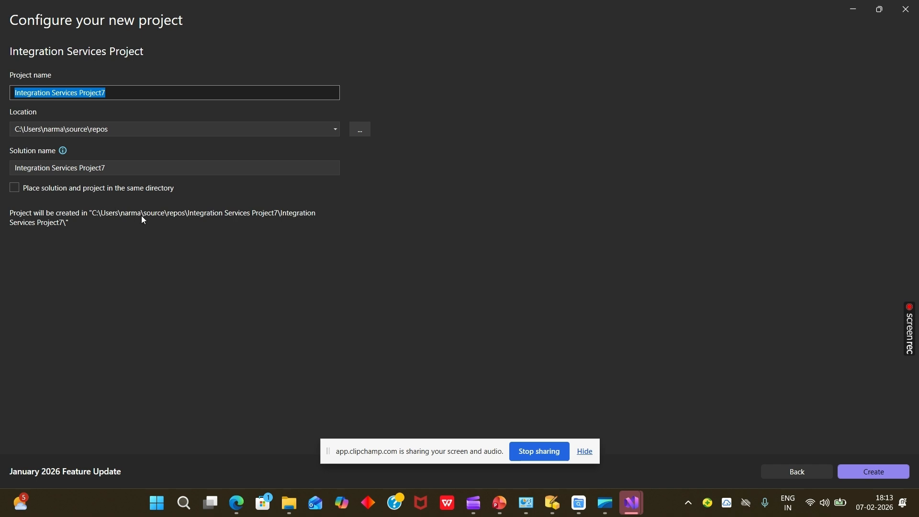
left_click(886, 474)
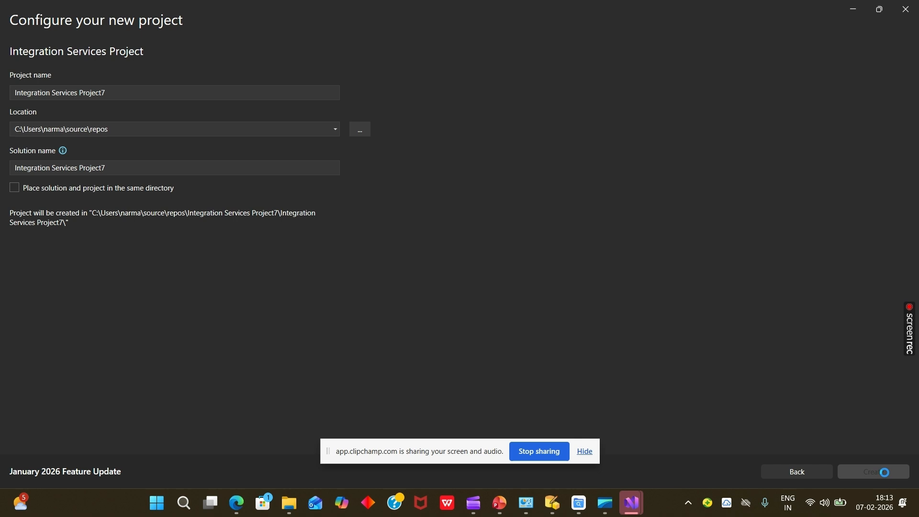